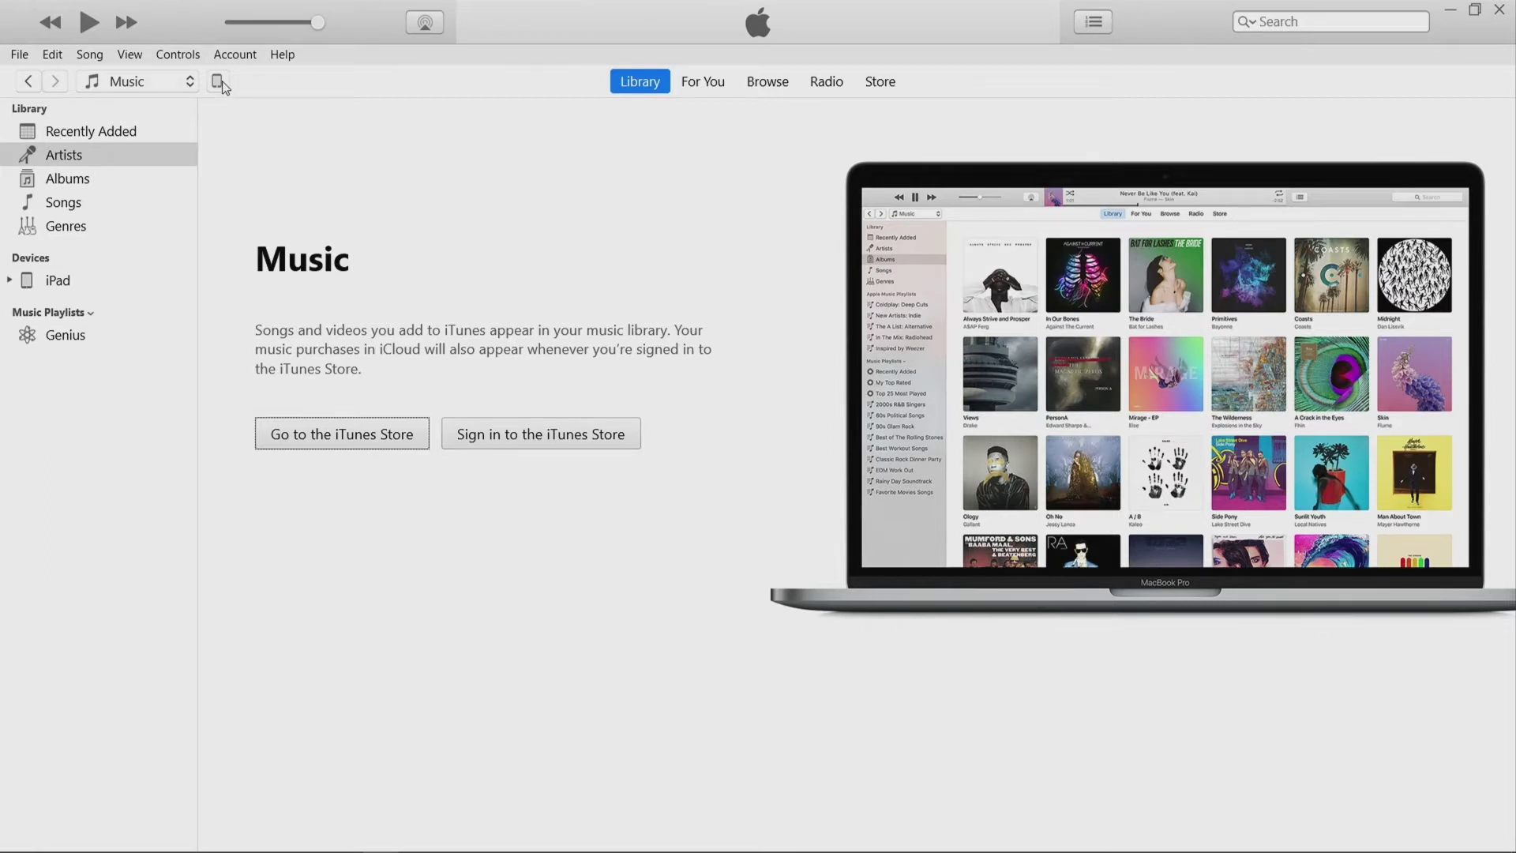
Go to the iPad's File Sharing page and select FS6 Player to show its FireStudio6 folder
left_click(218, 82)
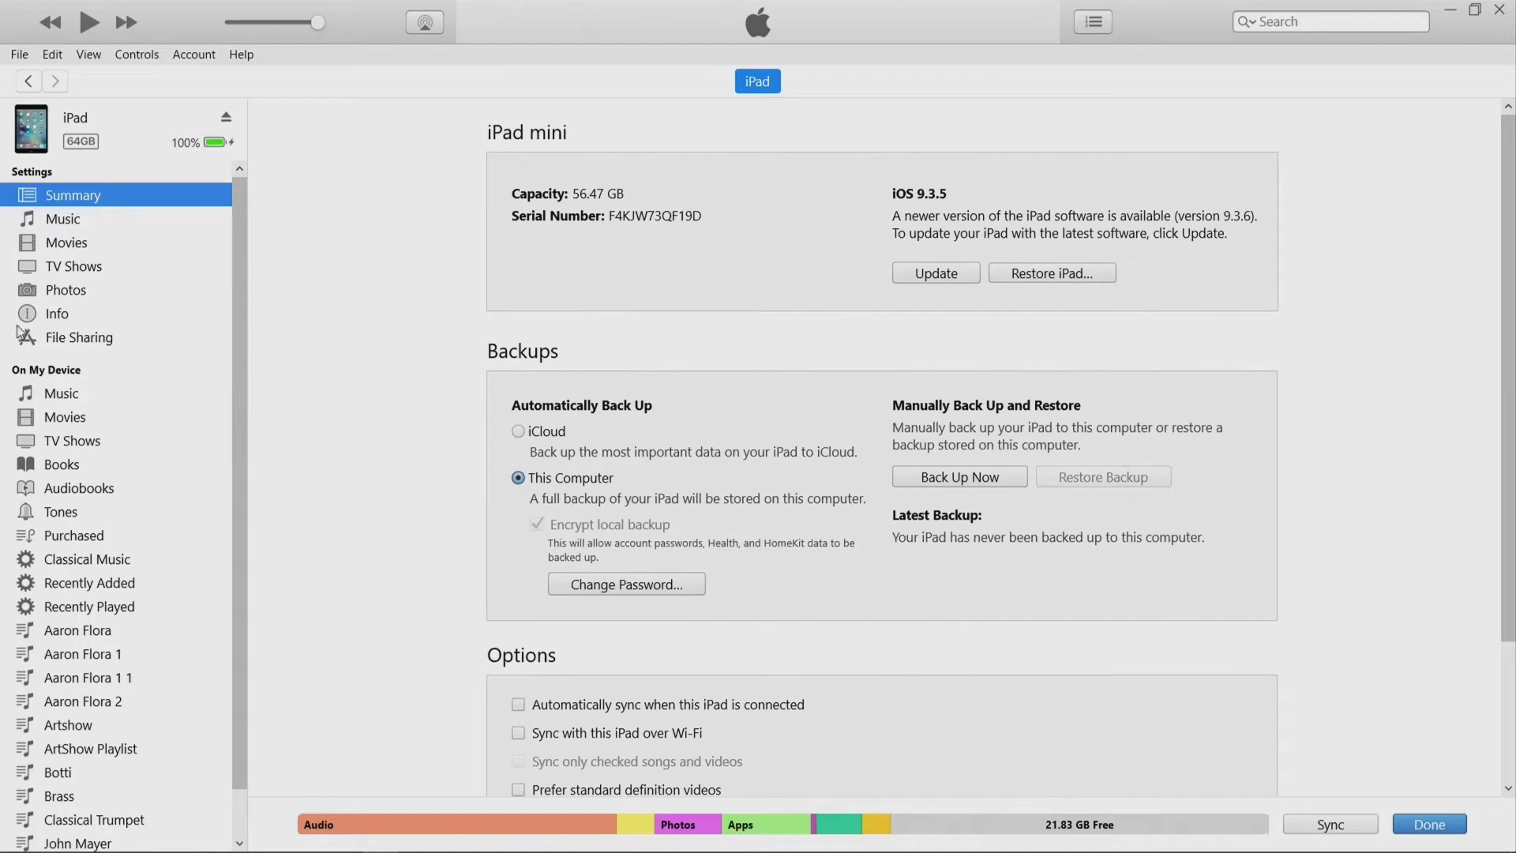
left_click(76, 341)
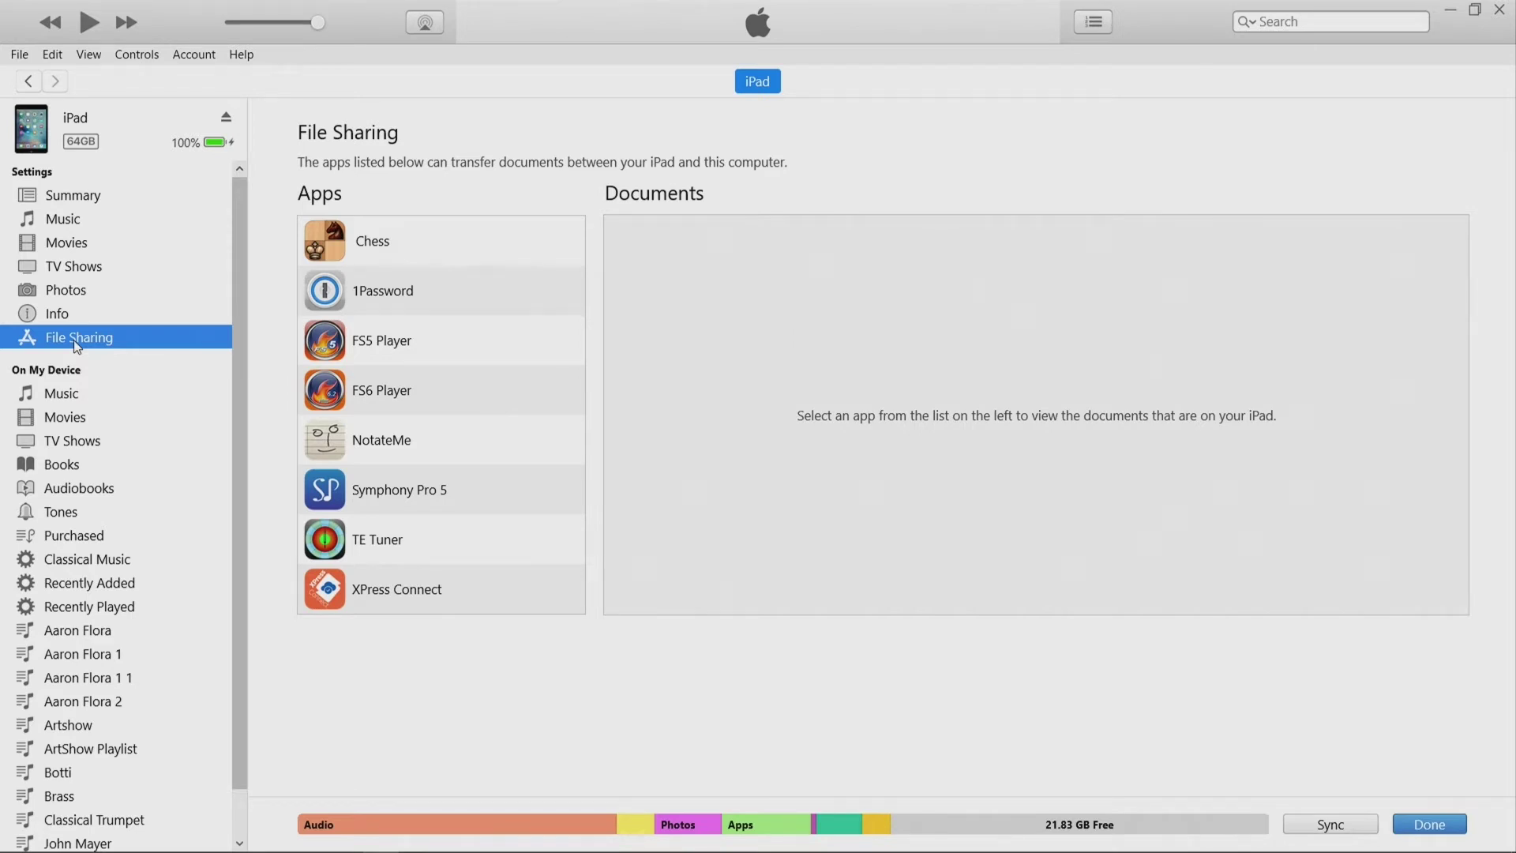
left_click(322, 398)
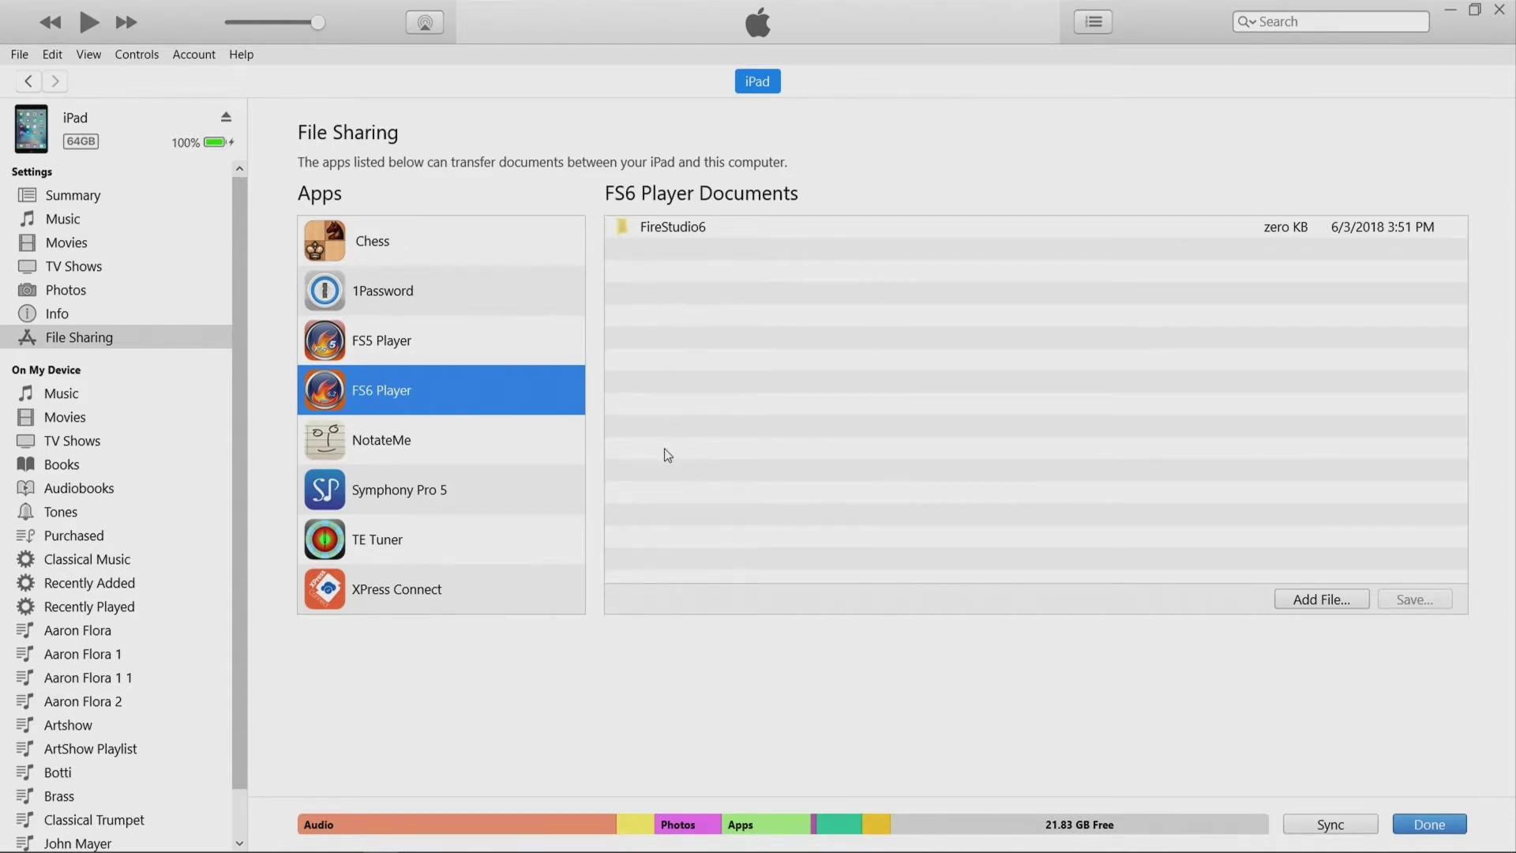
Add the simpack1 files Sim1-3Story through Sim5-TC1.lbr to FS6 Player's documents
left_click(1323, 599)
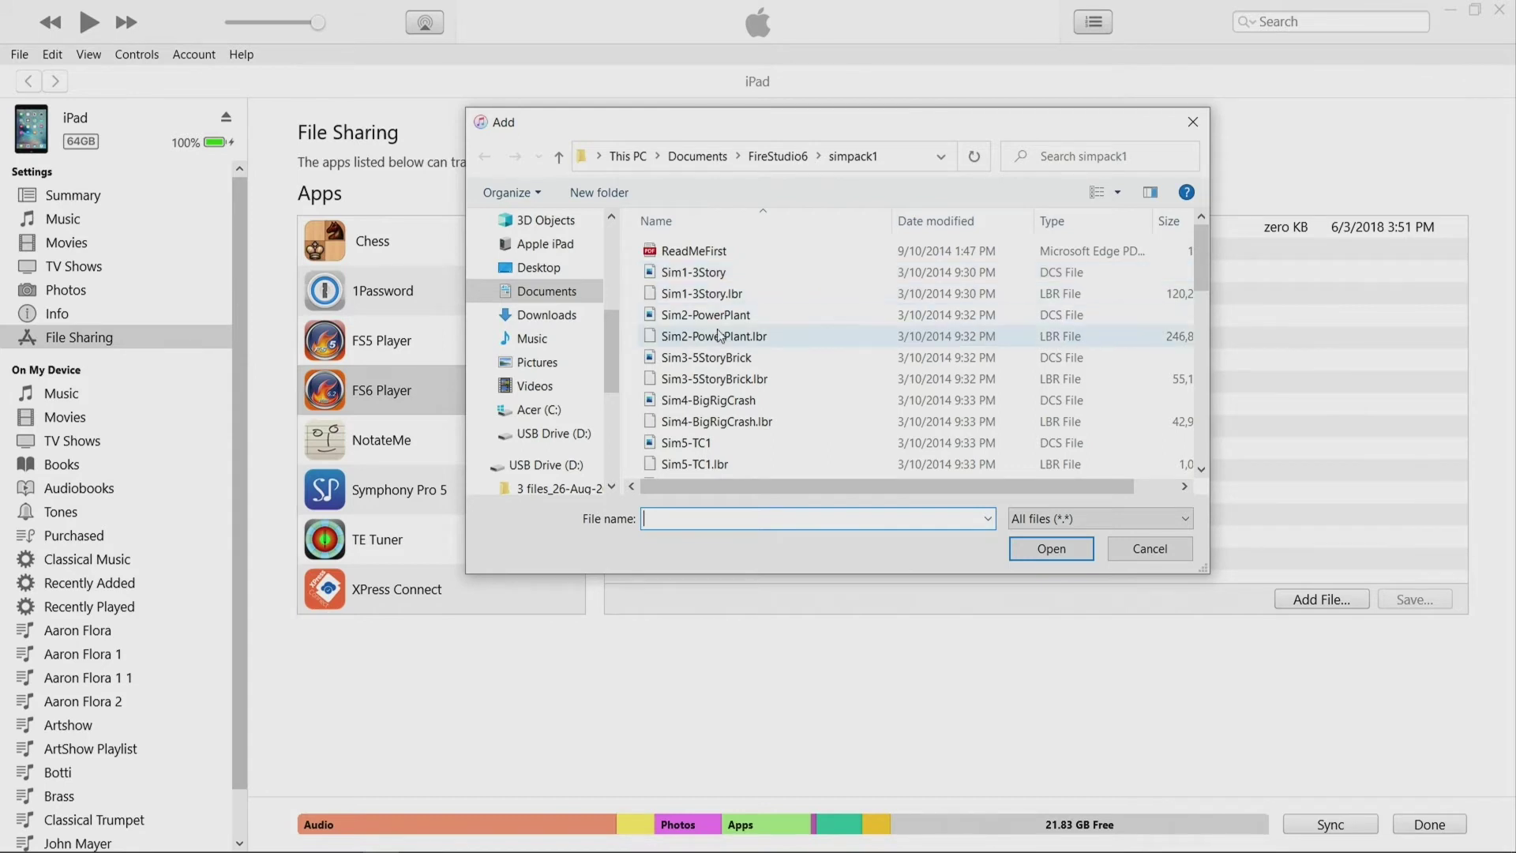
left_click(711, 273)
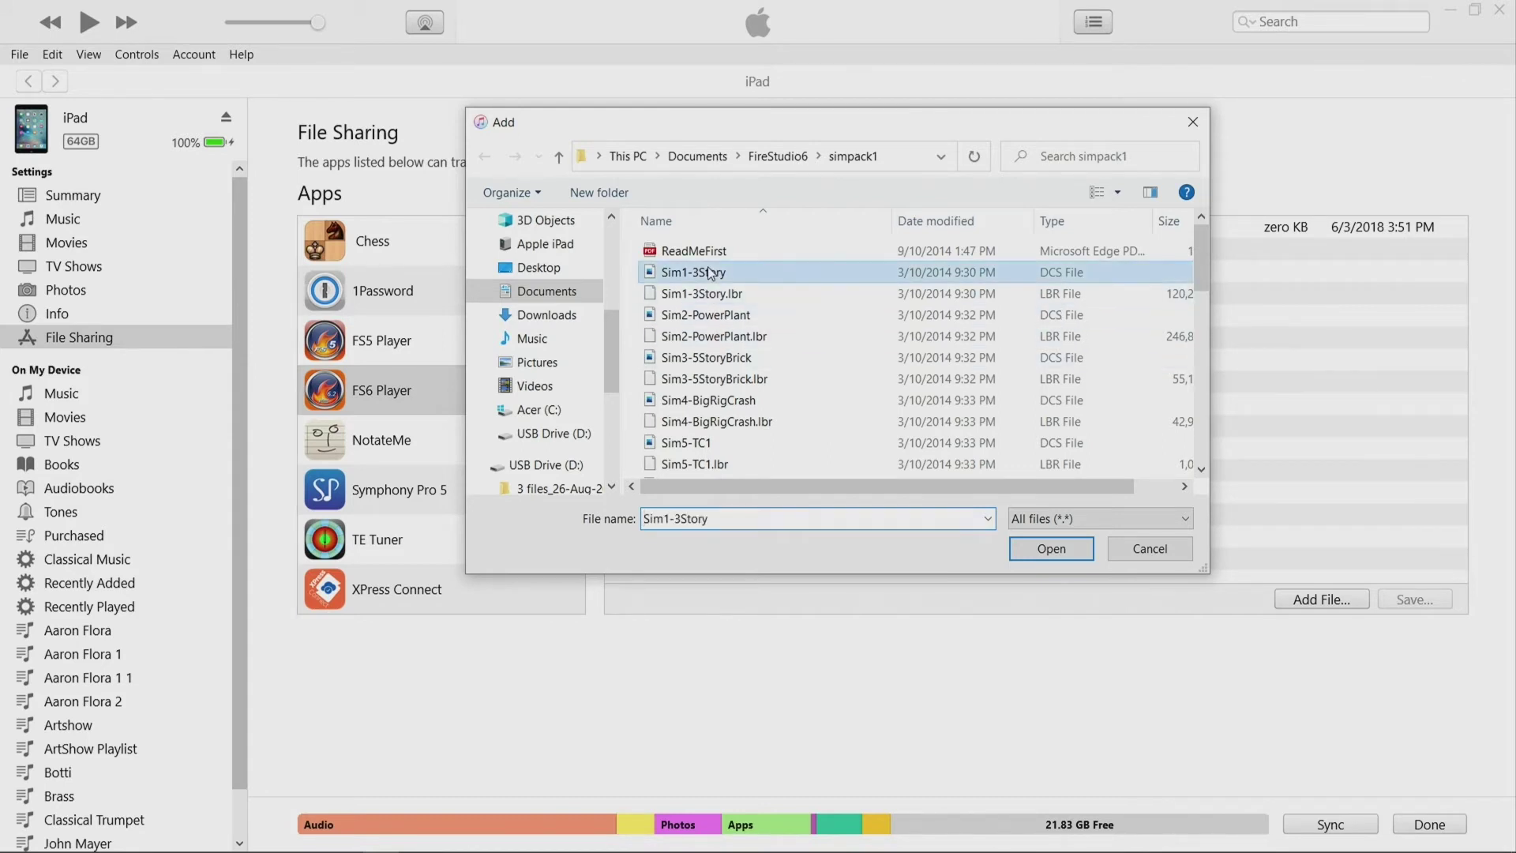
left_click(710, 465, "shift")
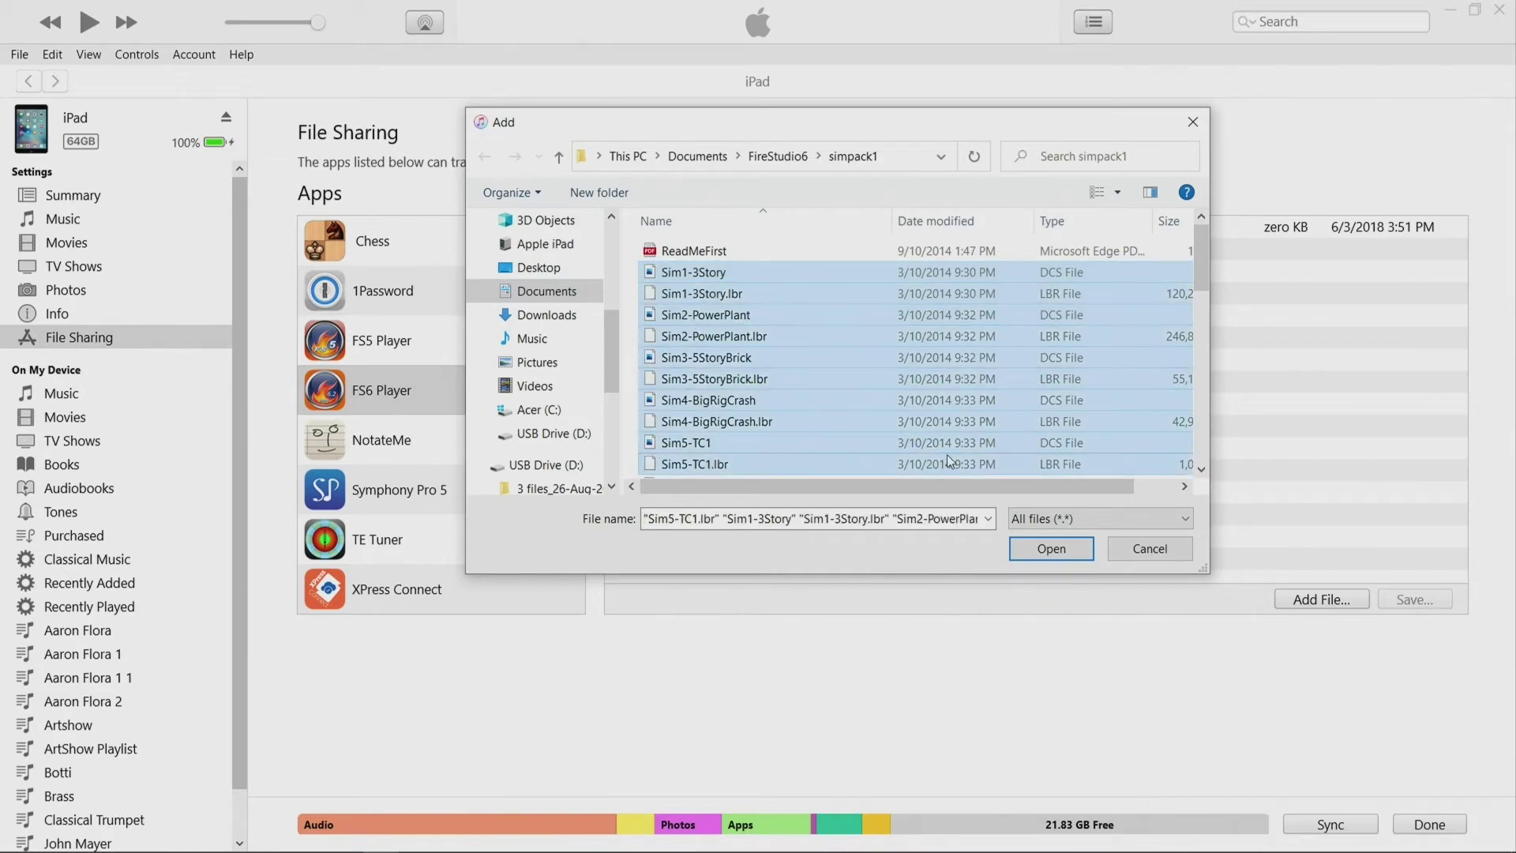
left_click(1064, 555)
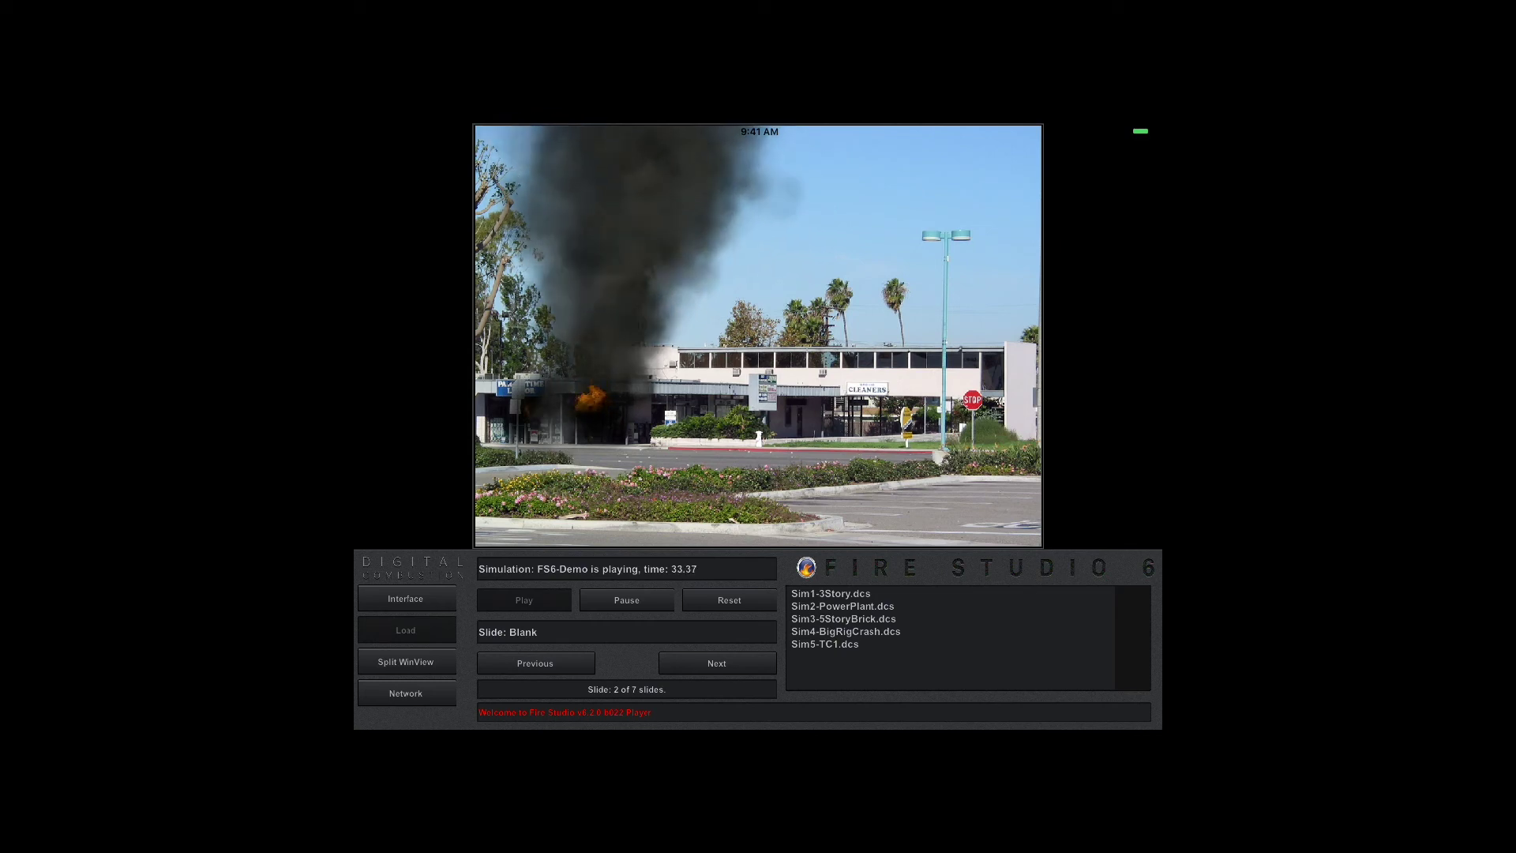
Select Sim3-5StoryBrick.dcs in FS6 Player's simulation list
left_click(842, 605)
left_click(843, 618)
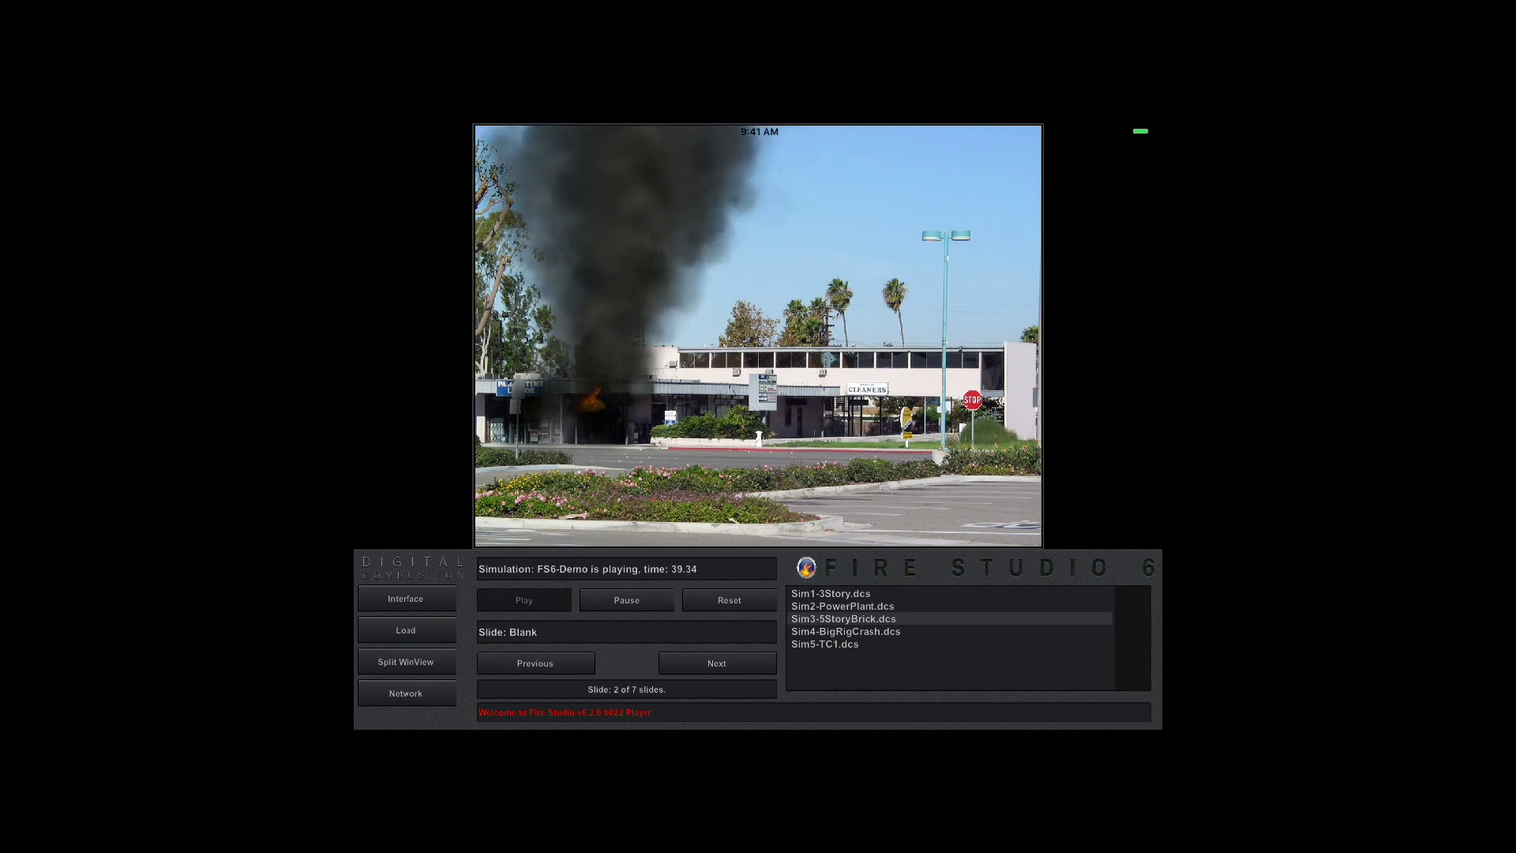
Load the Sim3-5StoryBrick simulation so its brick-building fire starts playing
left_click(405, 629)
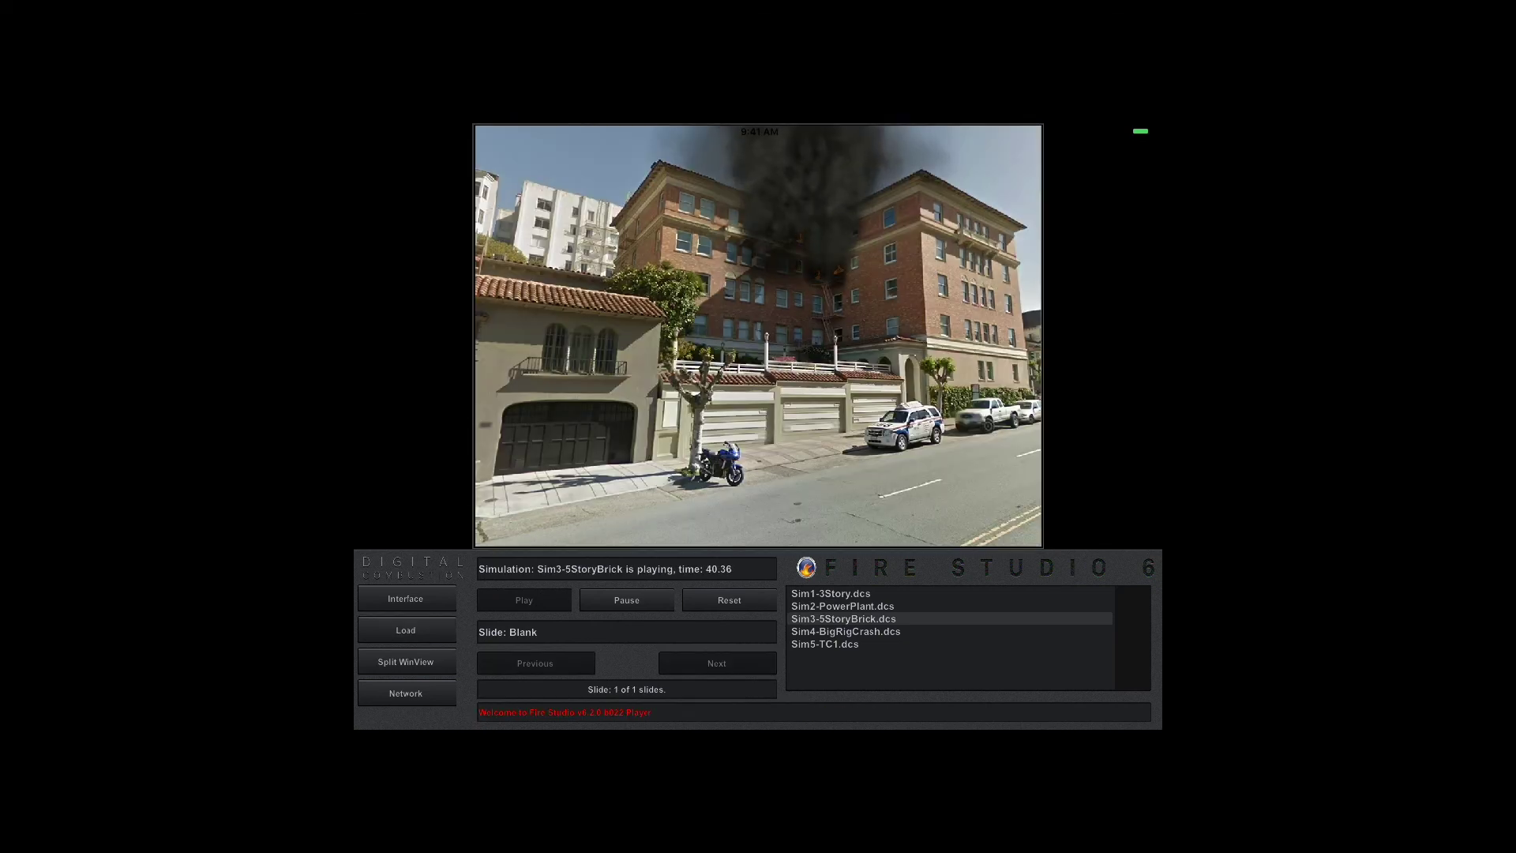